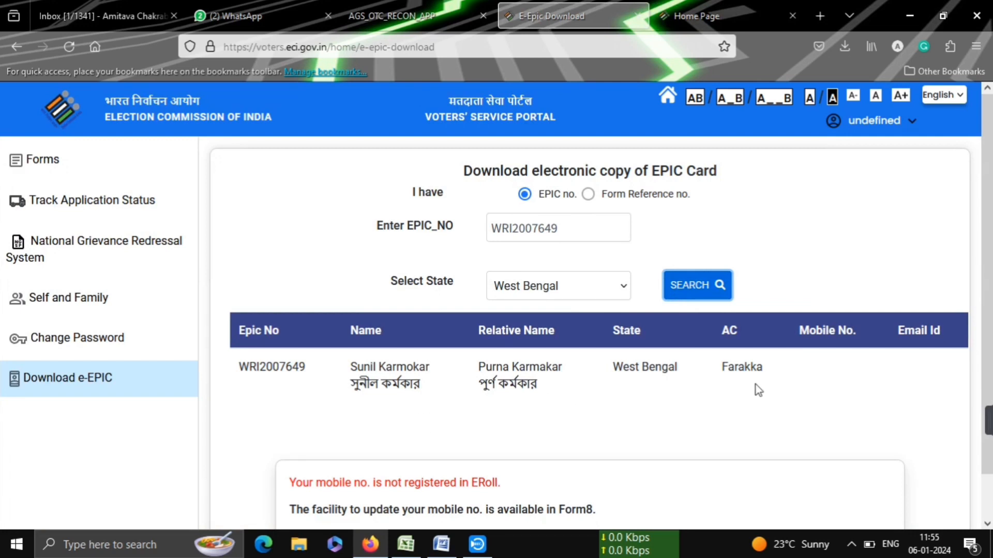
Scroll through the e-EPIC search result that reports no registered mobile number.
scroll(756, 387, "down", 1)
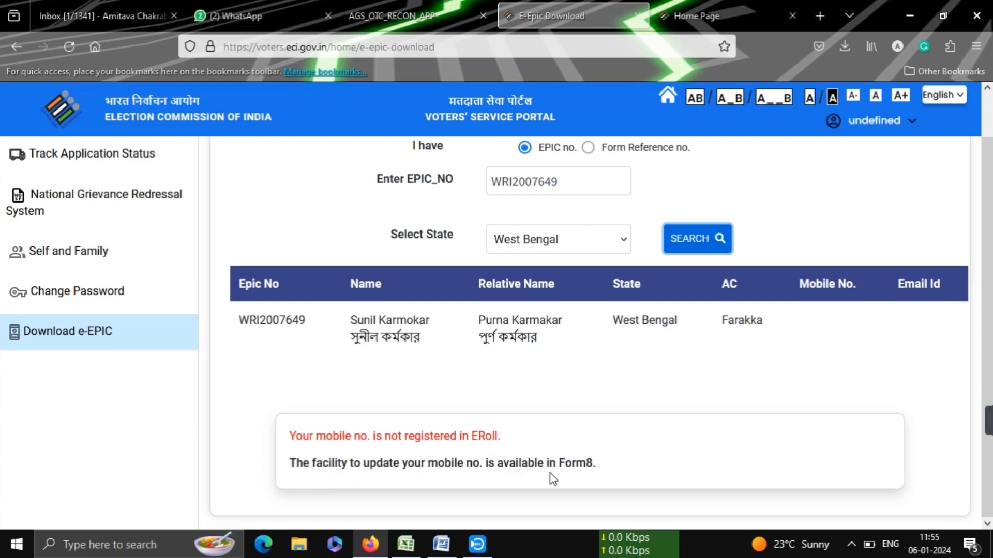
scroll(600, 472, "up", 2)
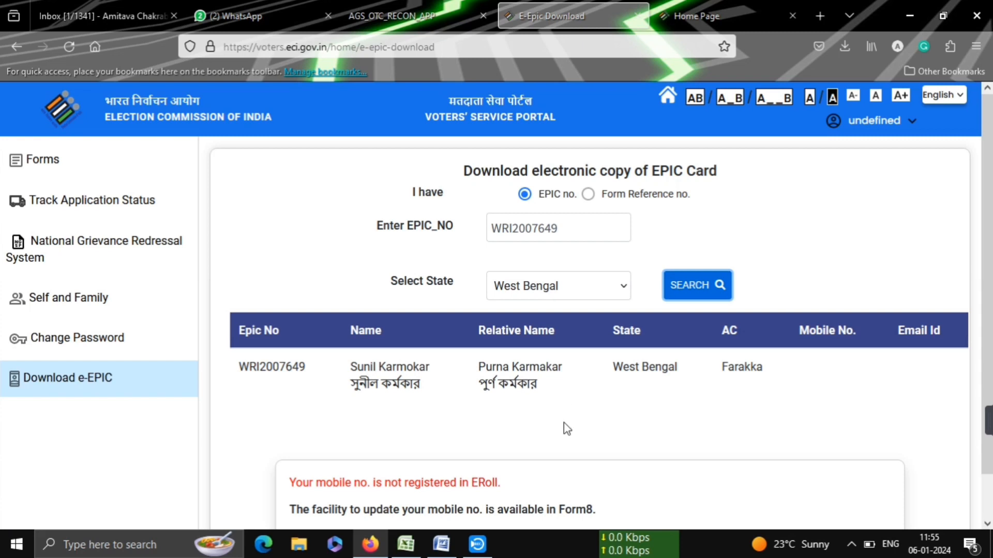
scroll(564, 437, "down", 1)
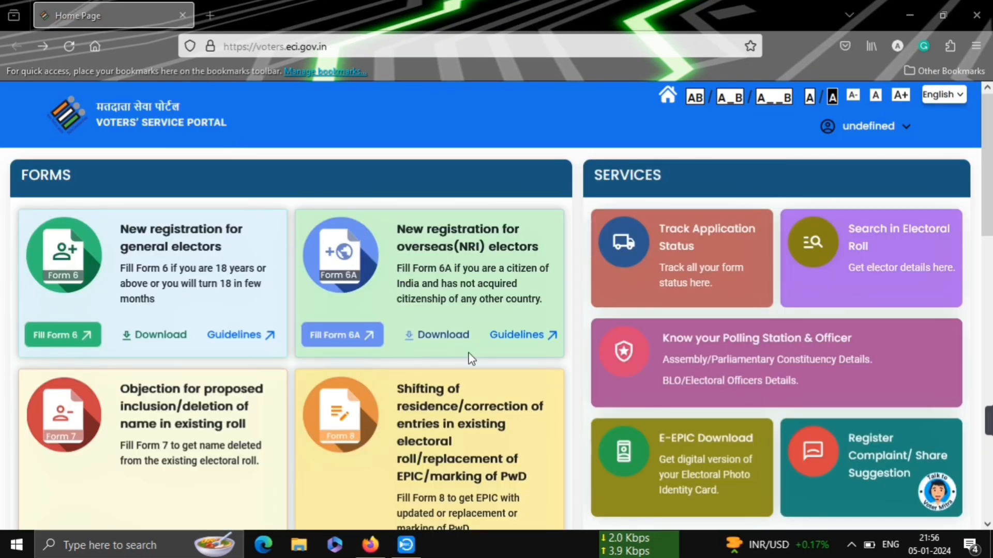
Scroll down the home page and open Fill Form 8 from the Form 8 card.
scroll(470, 352, "down", 2)
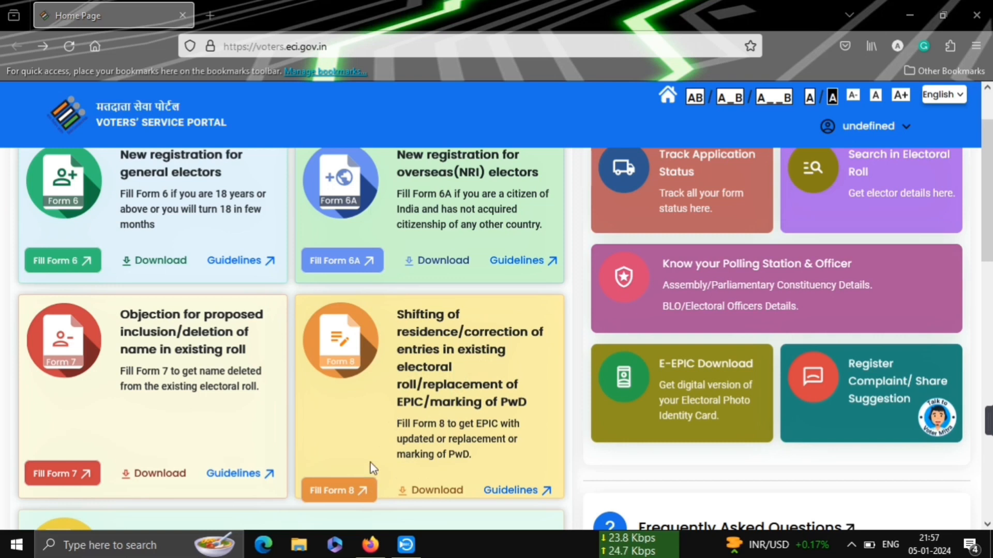
left_click(345, 493)
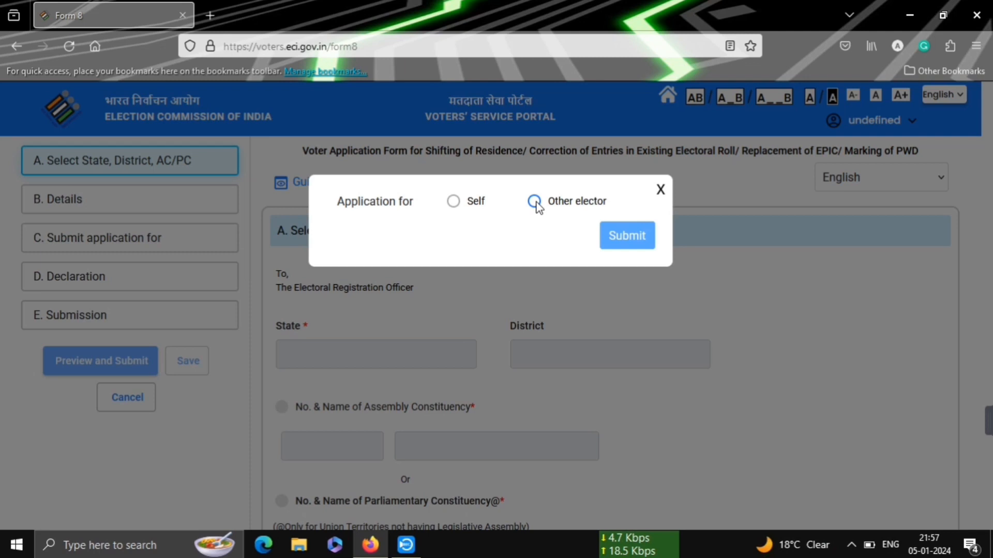
Apply as Self, confirm the matching EPIC record, and choose Correction of Entries in Existing Electoral Roll.
left_click(459, 205)
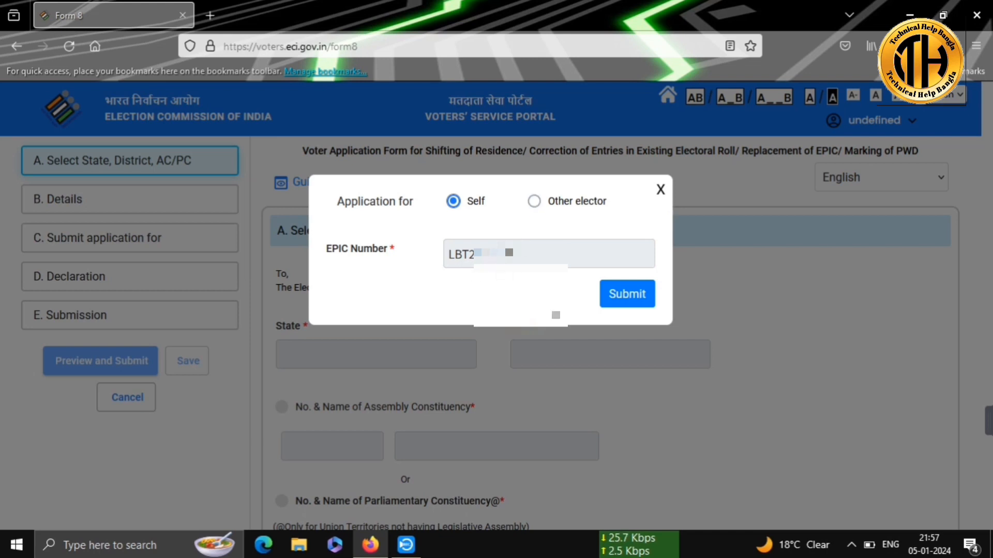
left_click(620, 307)
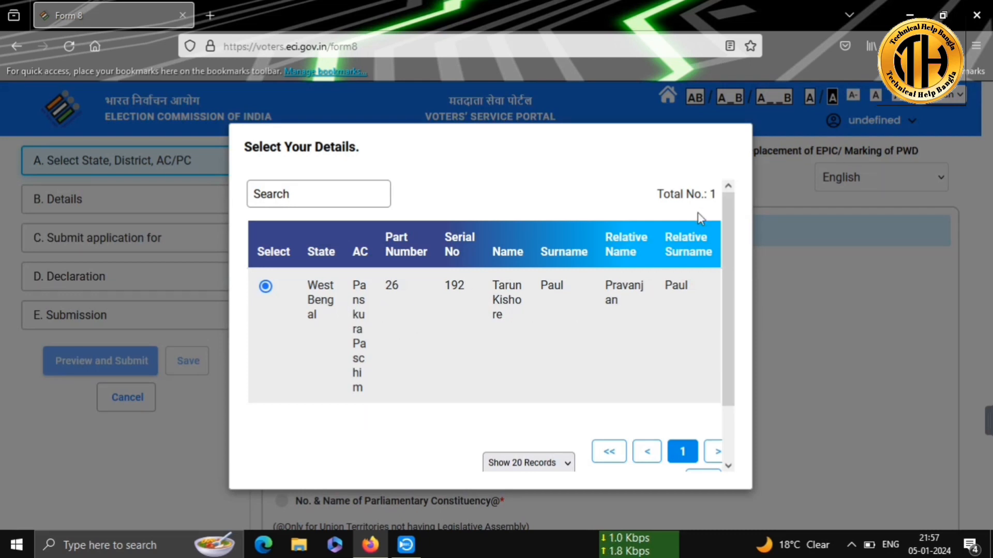
scroll(618, 371, "down", 2)
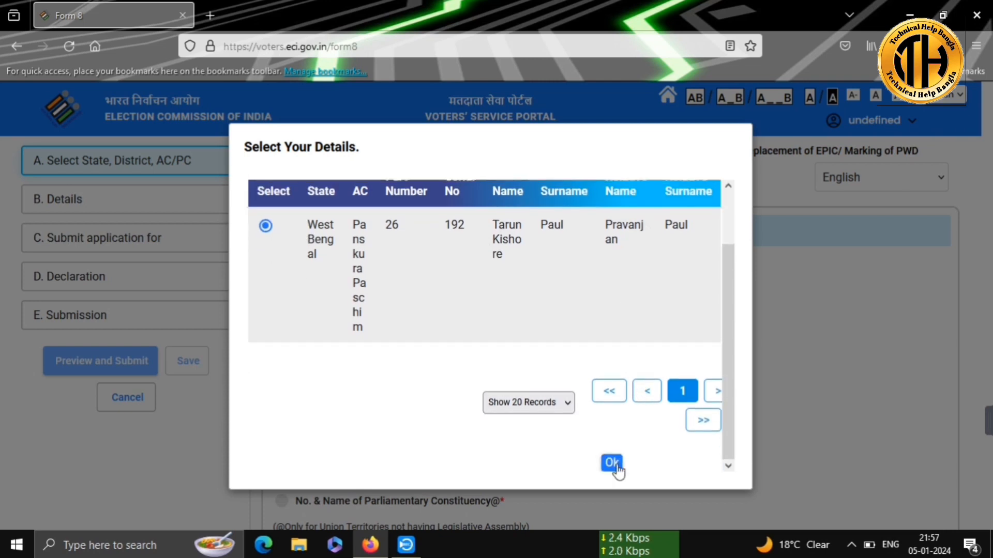
left_click(613, 463)
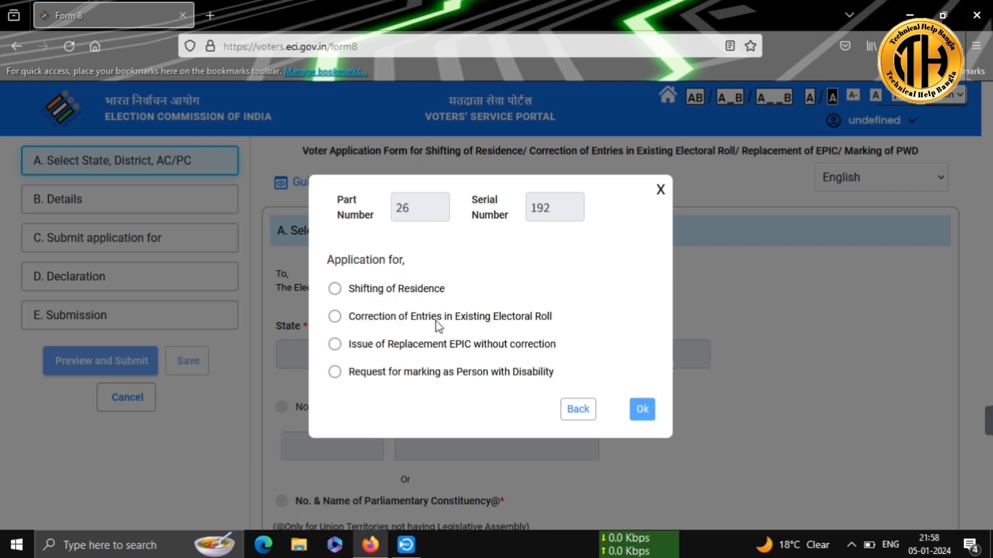
left_click(335, 317)
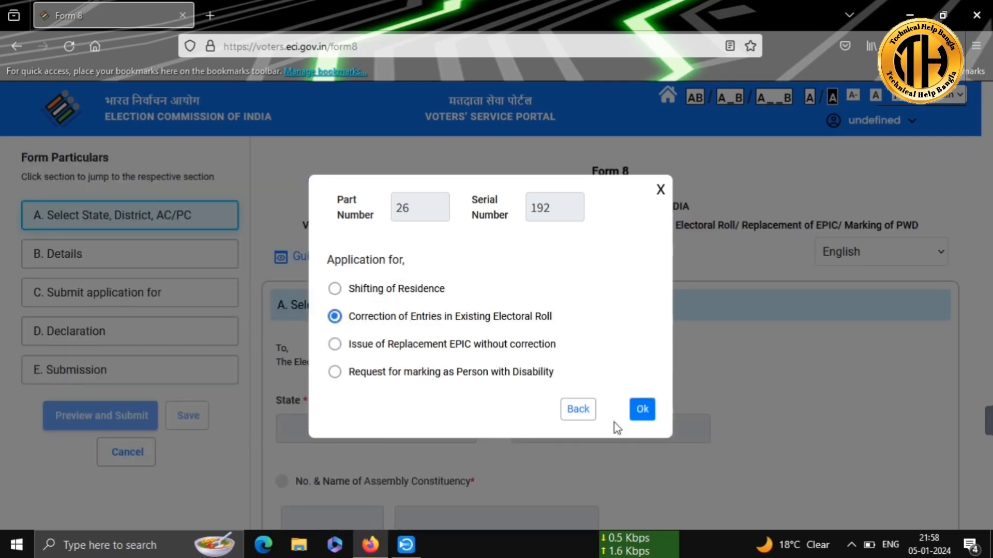
left_click(642, 411)
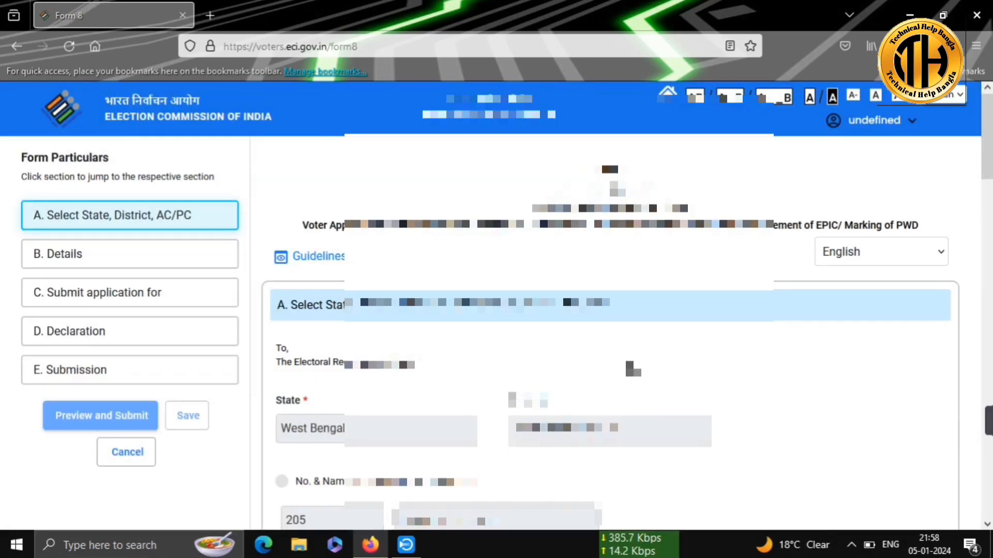
Accept state West Bengal and constituency 205 in section A and continue to B. Details.
scroll(330, 335, "down", 2)
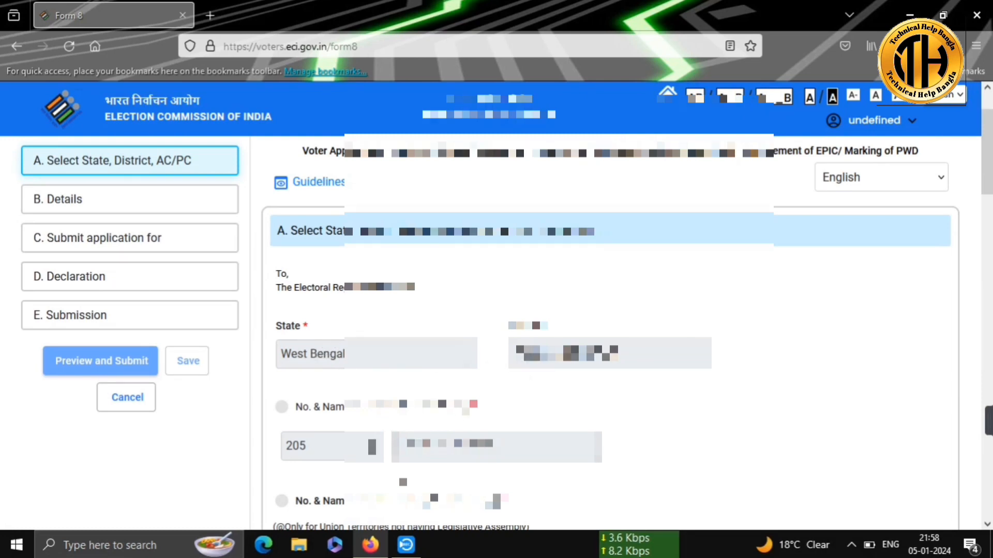
scroll(610, 331, "down", 3)
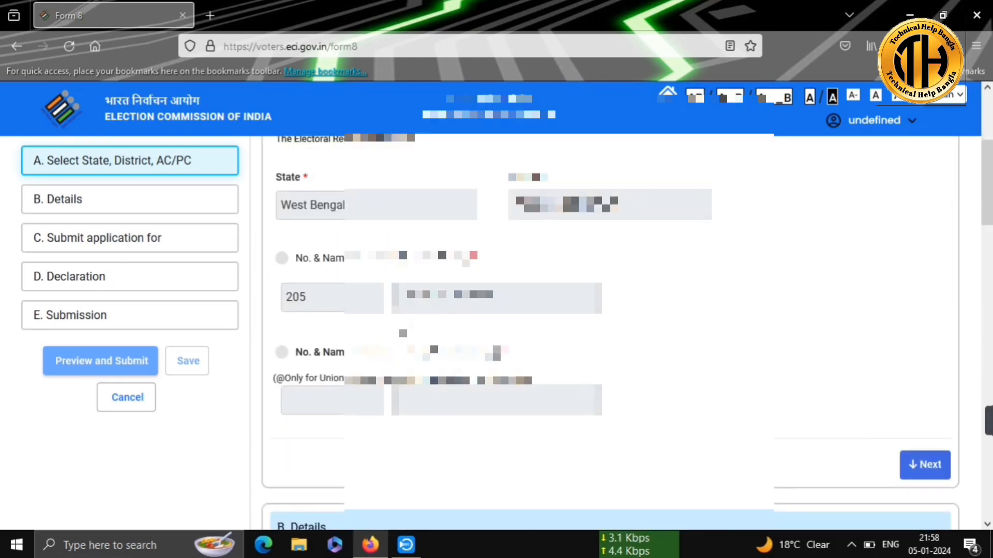
left_click(924, 465)
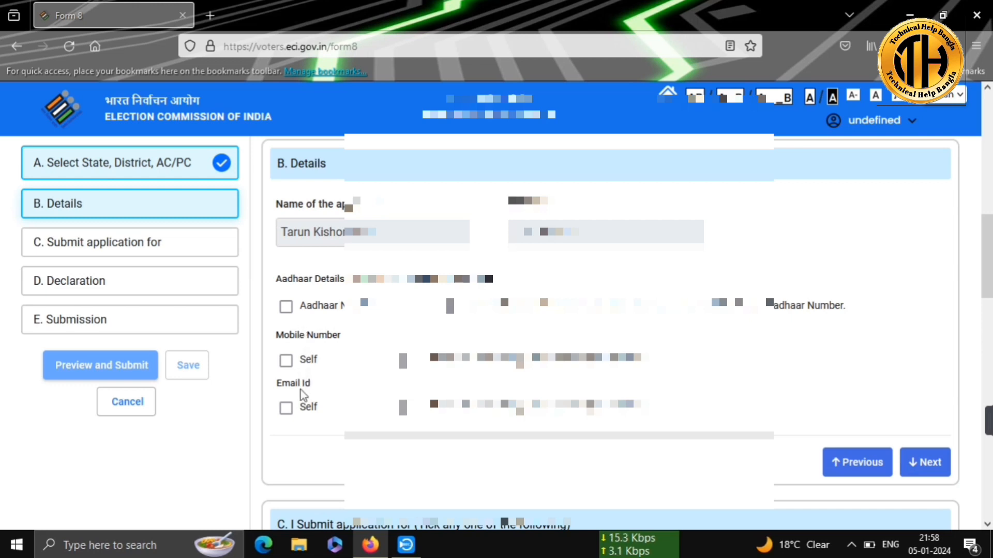
Opt to provide an Aadhaar number and enter the applicant's Aadhaar number.
left_click(287, 308)
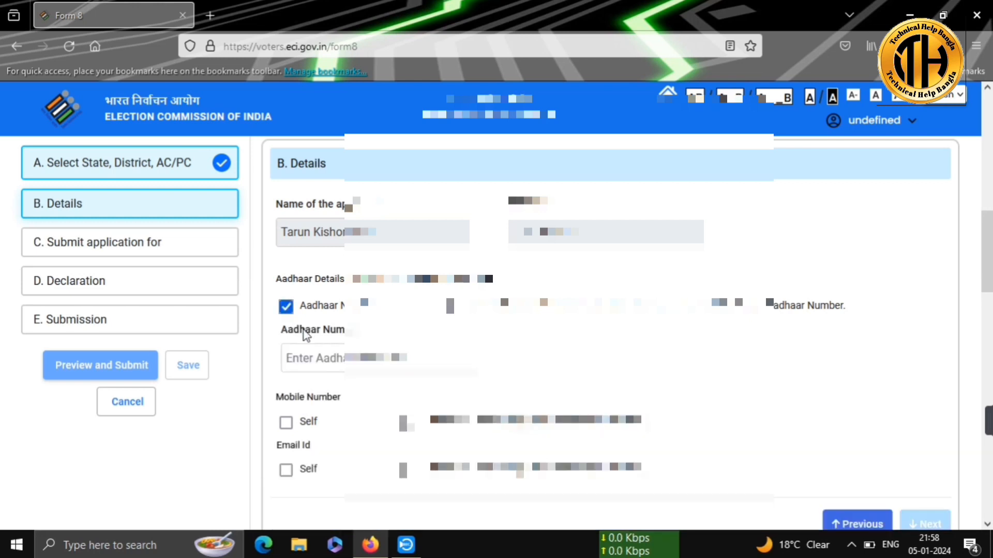
left_click(331, 365)
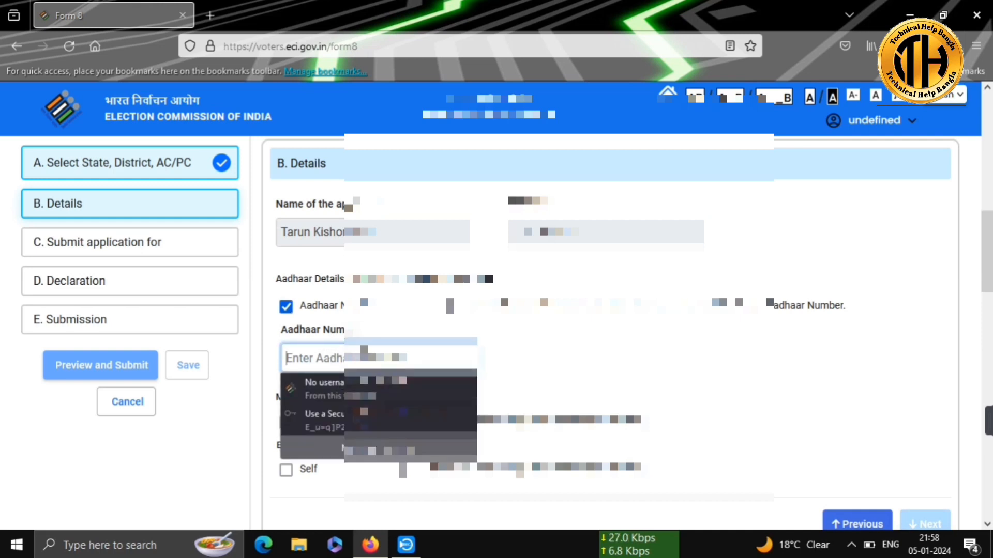
left_click(630, 361)
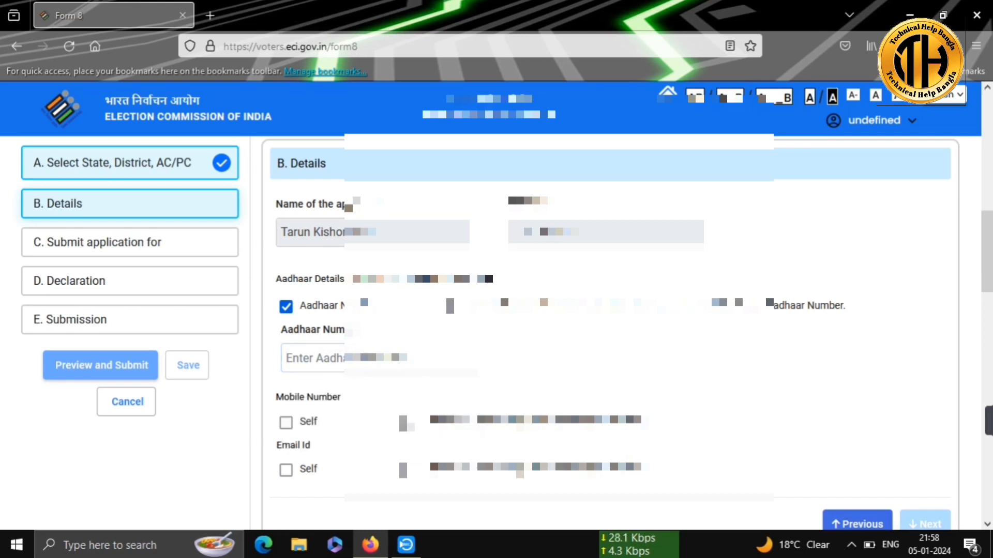
Mark Mobile Number and Email Id as Self, fill both, and continue to section C.
left_click(286, 424)
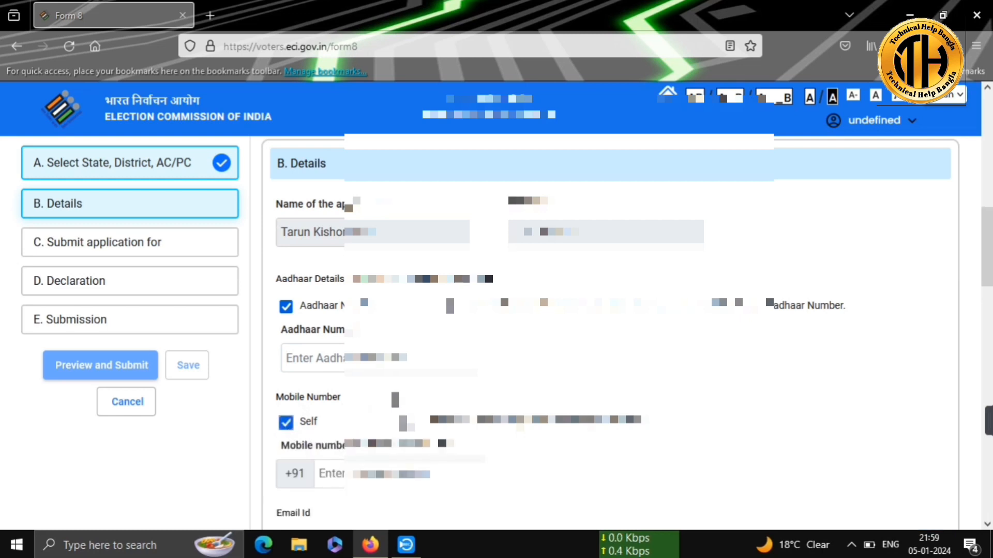
scroll(393, 393, "down", 2)
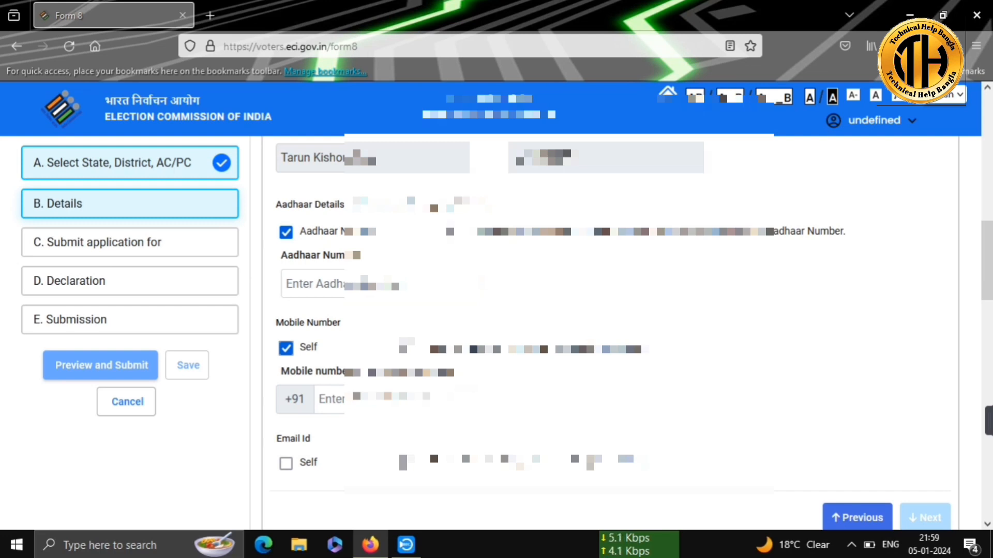
scroll(517, 395, "down", 2)
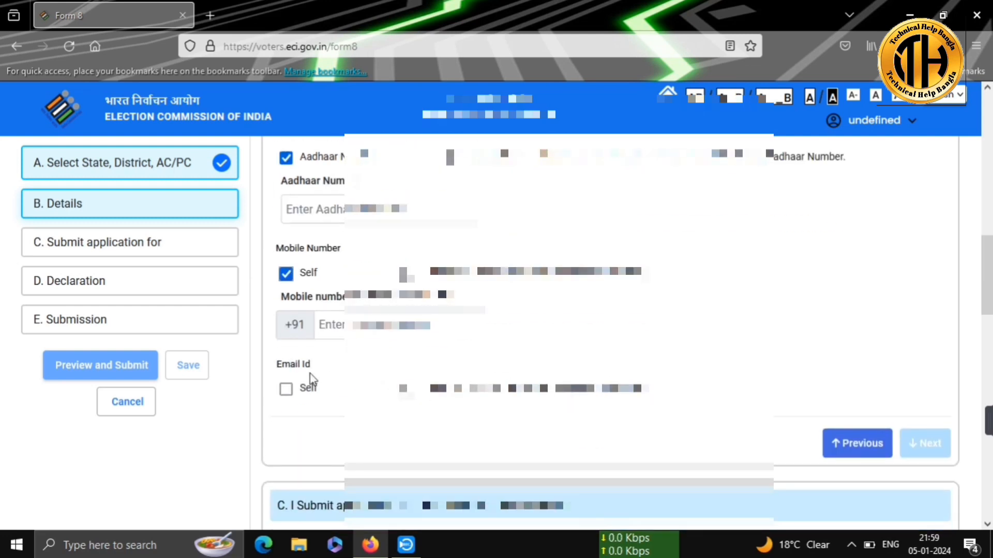
left_click(286, 392)
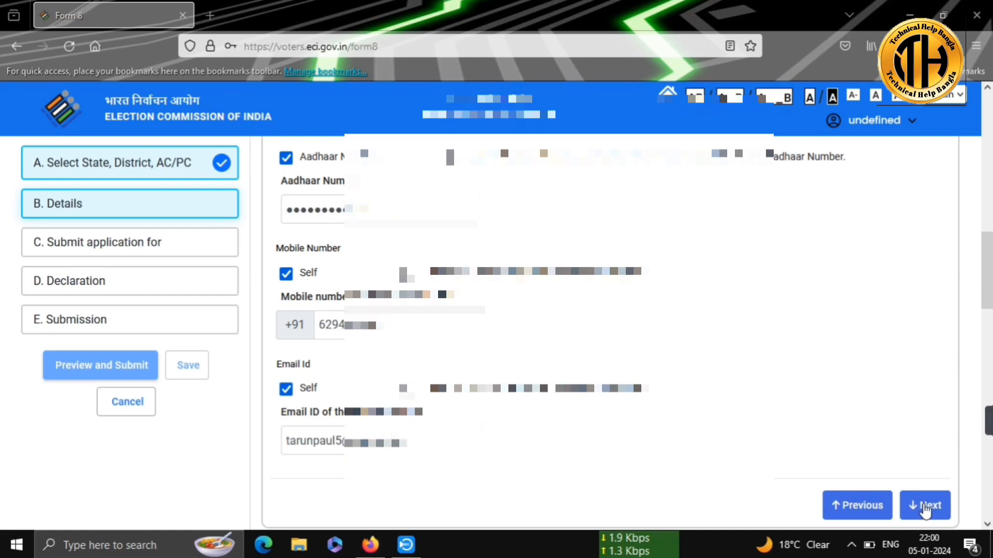
left_click(928, 508)
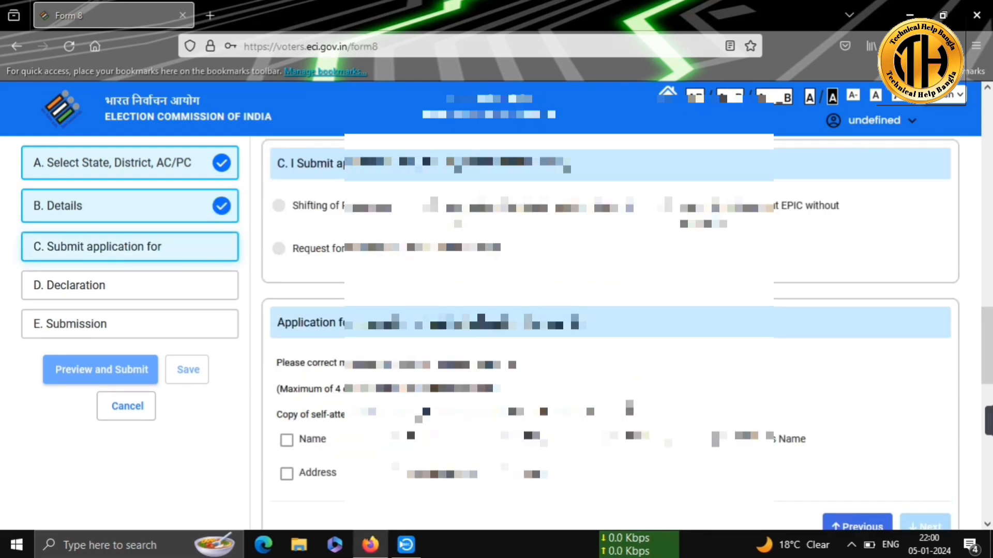
Choose Mobile Number as the entry to correct, enter the new mobile number, and request an OTP.
scroll(489, 349, "down", 1)
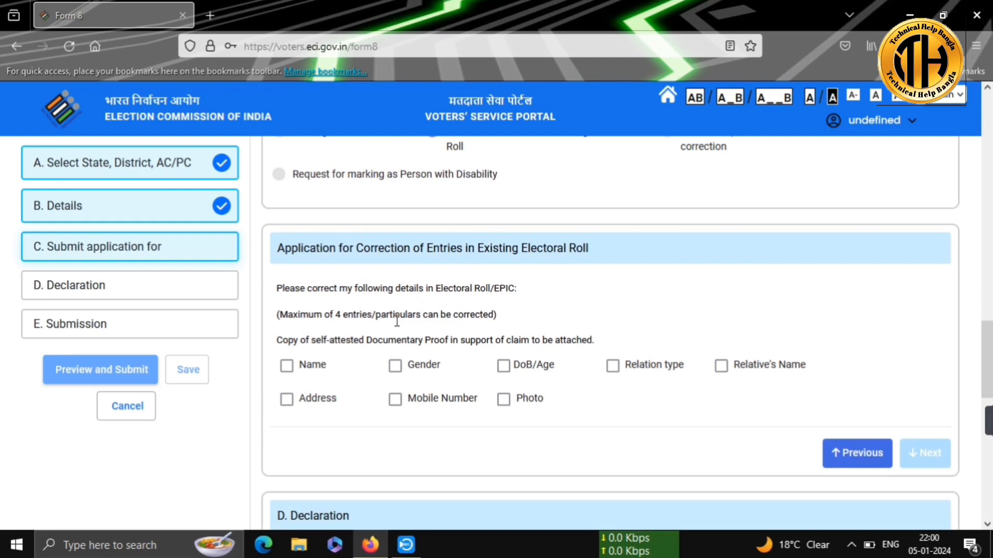
left_click(398, 399)
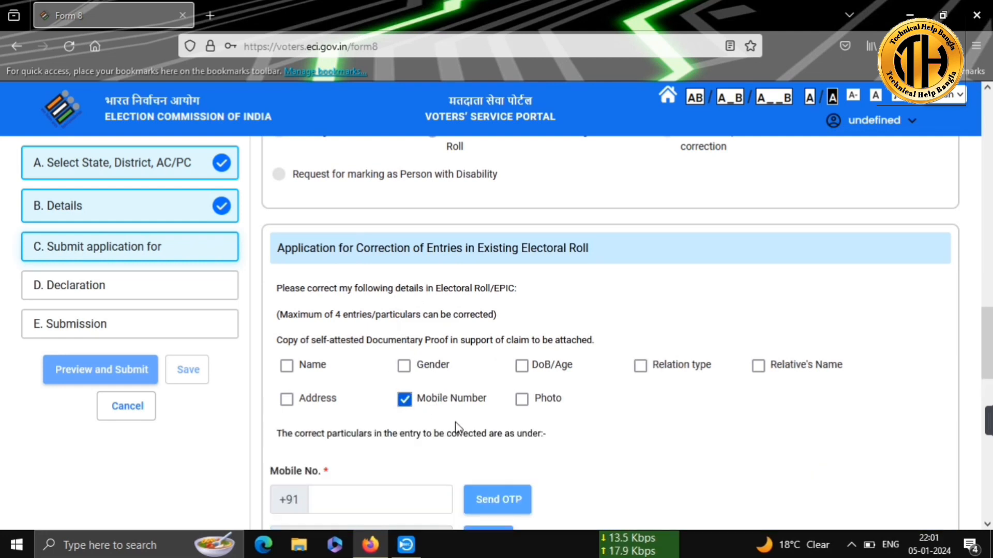
scroll(530, 428, "down", 3)
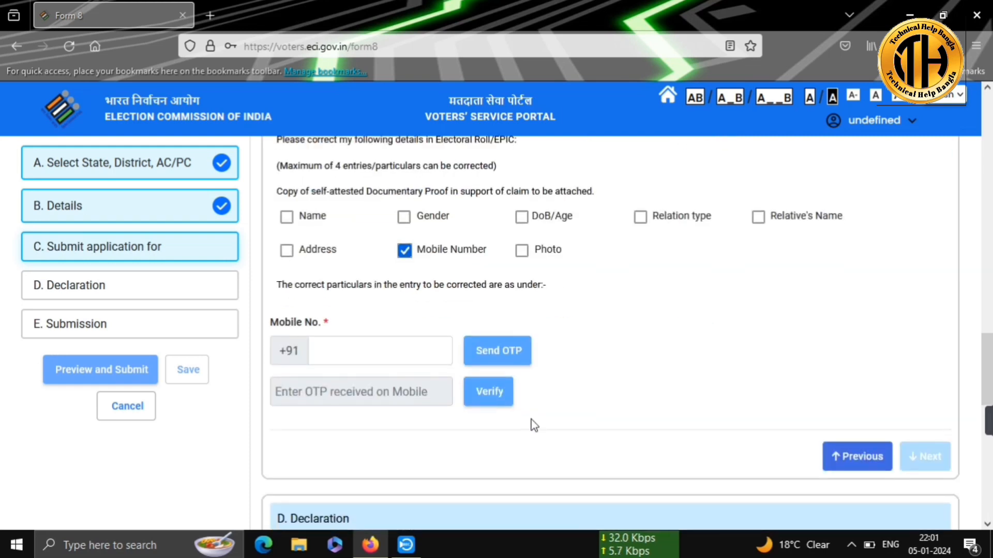
left_click(354, 352)
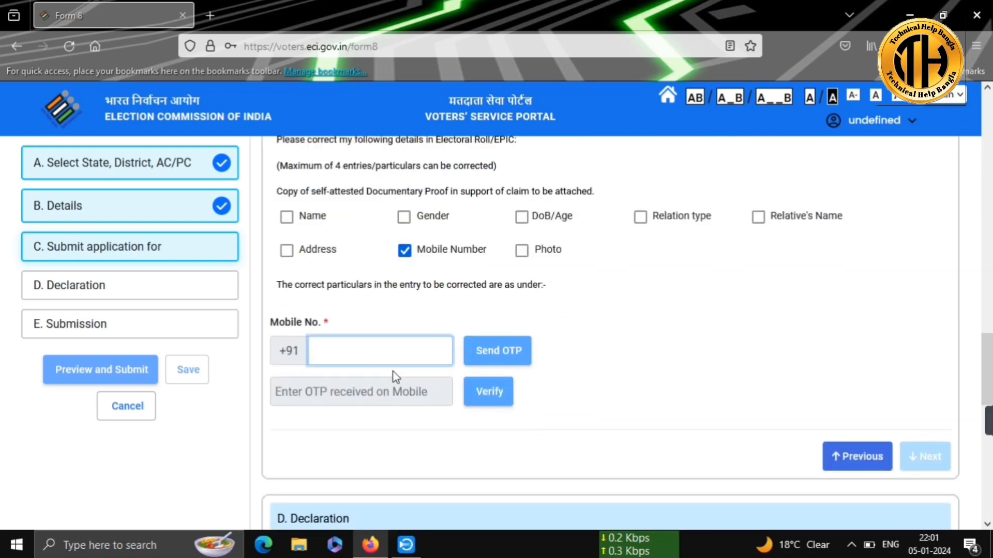
type("62")
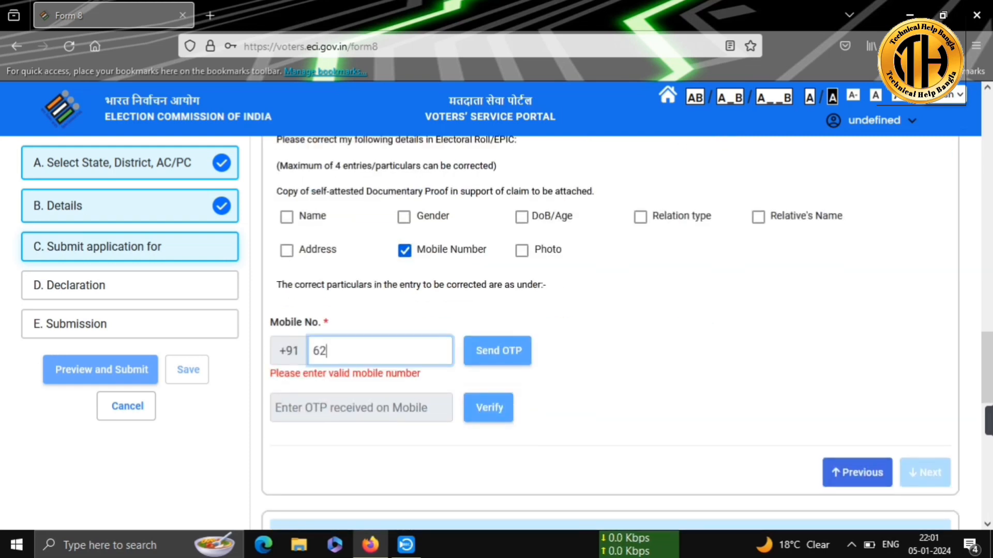
type("94")
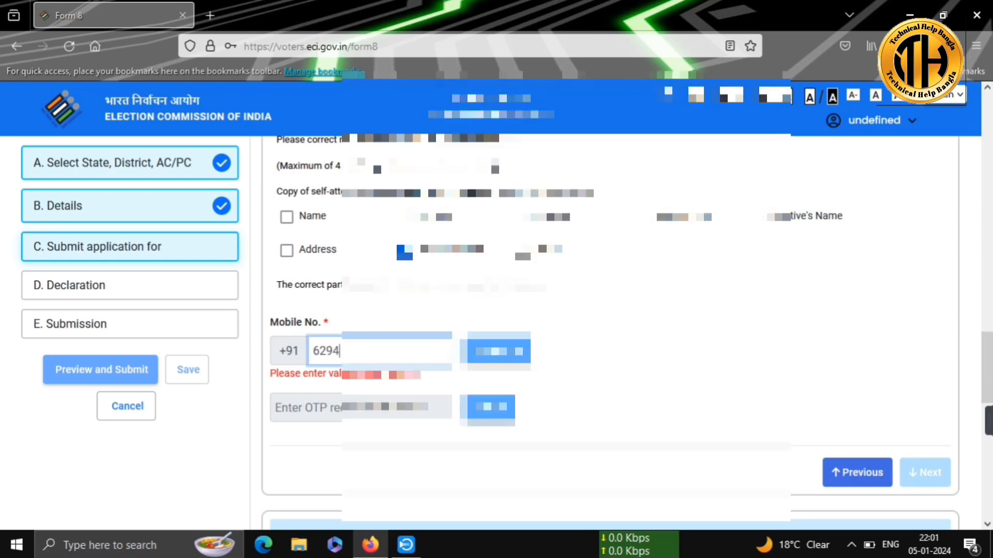
type("2")
type("**")
type("*")
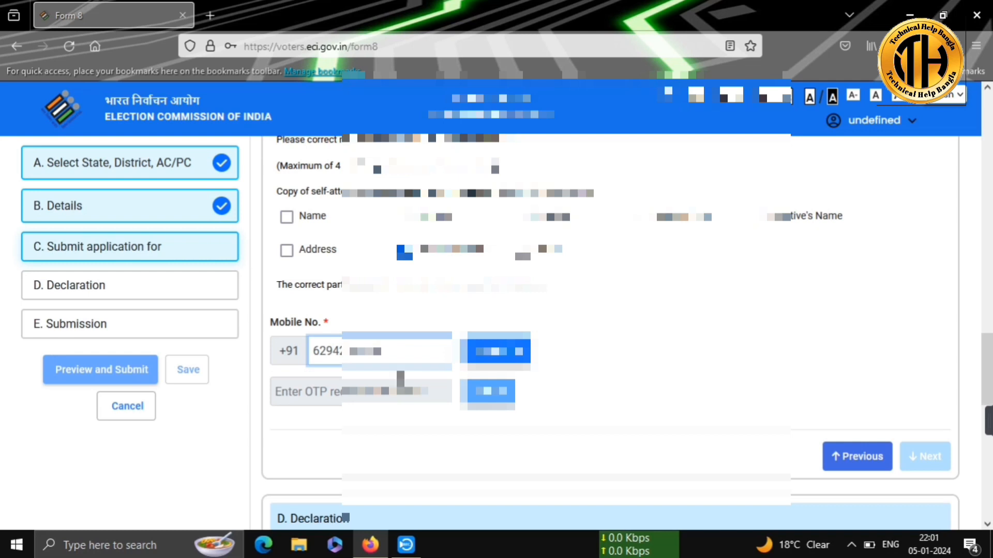
left_click(494, 356)
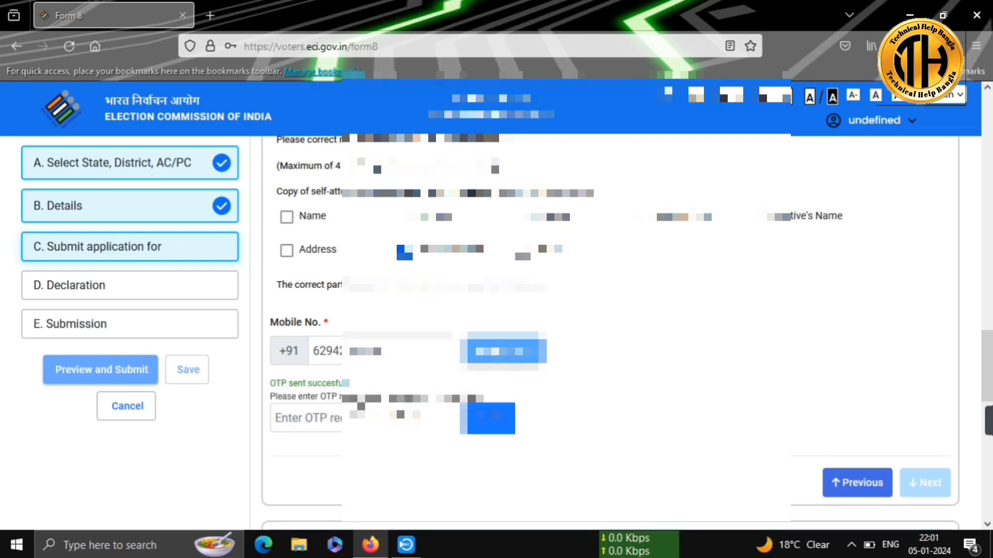
Enter the received one-time password and verify the new mobile number.
left_click(324, 418)
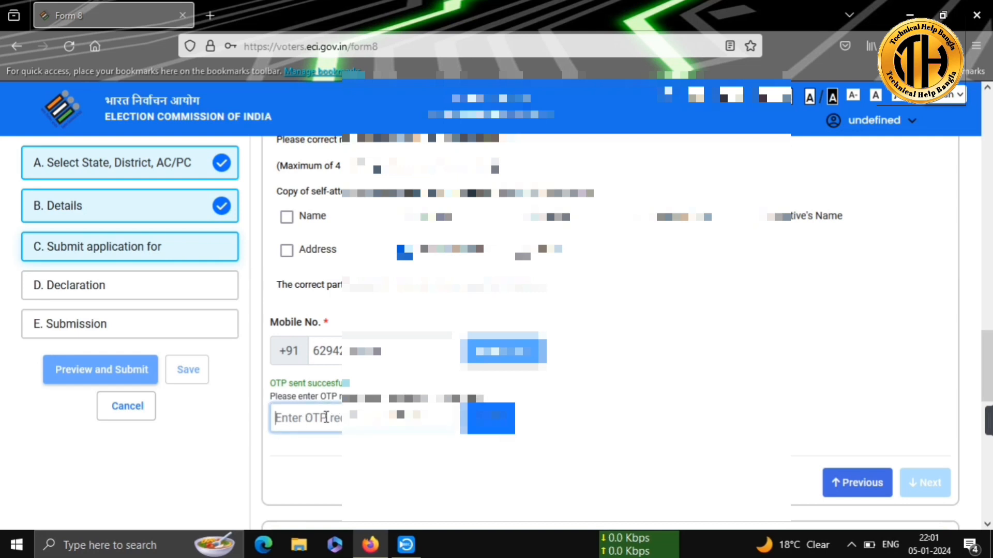
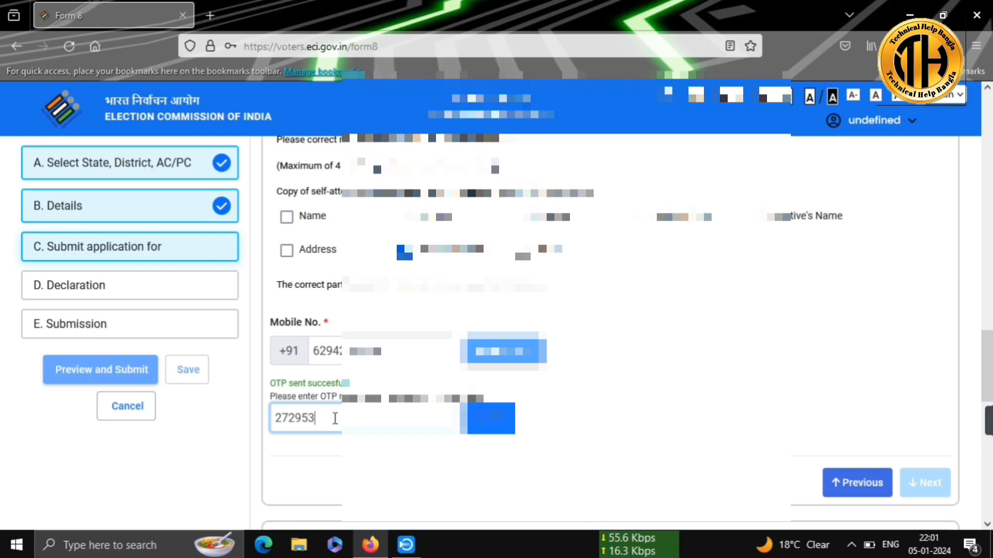
left_click(487, 424)
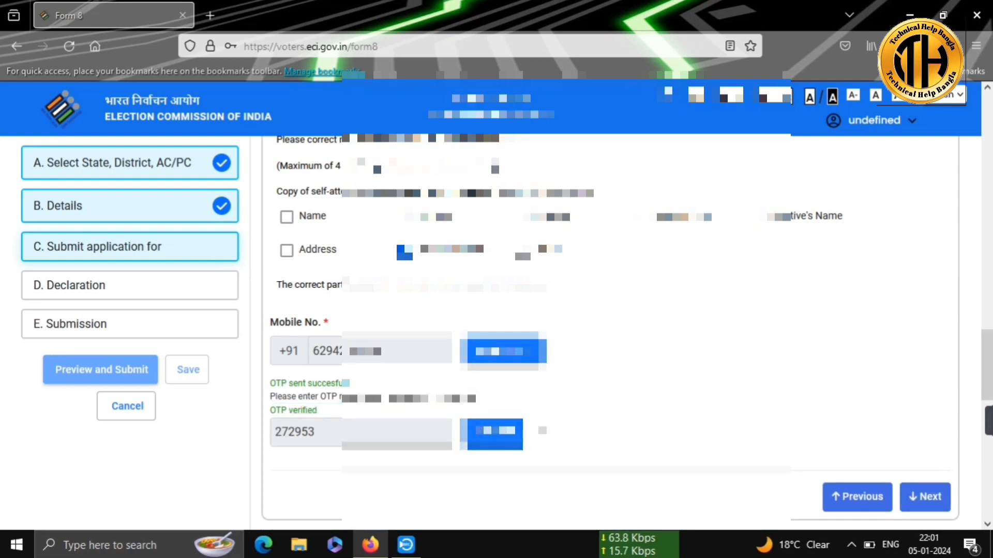
Fill the Declaration place as 'Kolk' and advance to the Submission step.
left_click(931, 498)
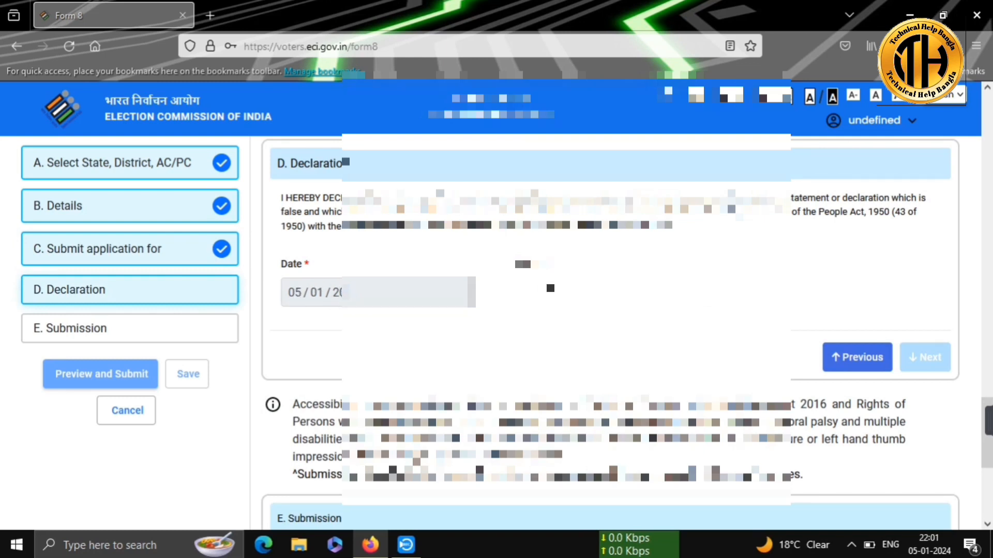
type("Ko")
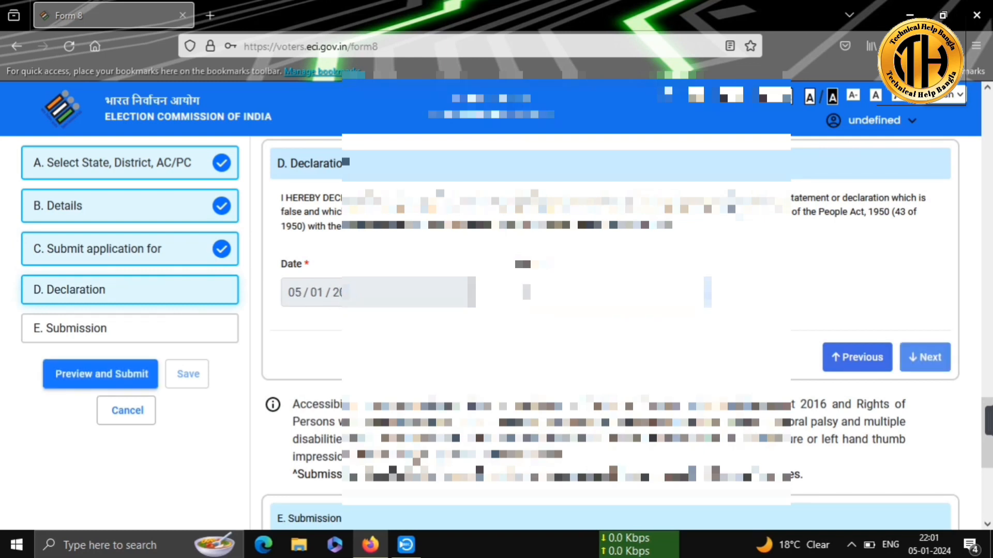
type("l")
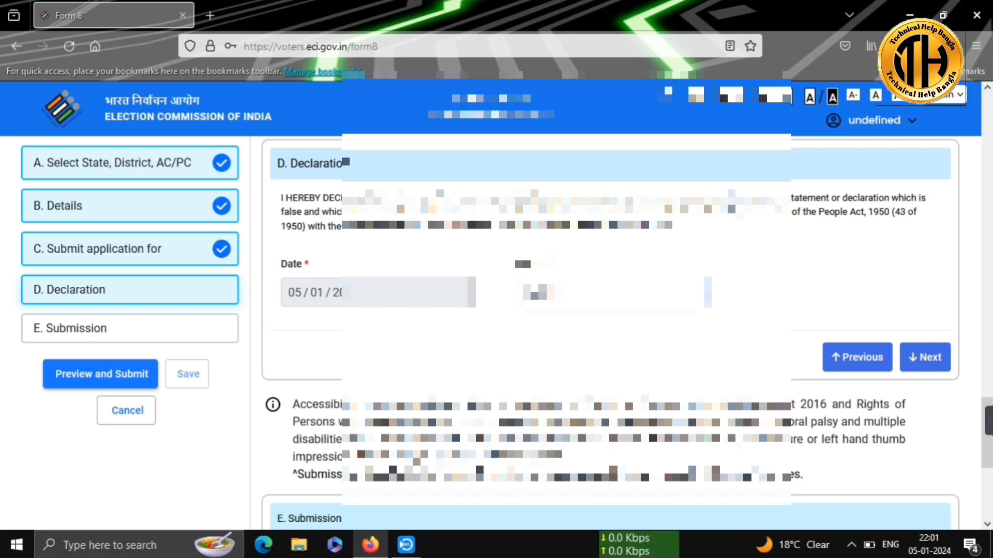
type("k")
left_click(930, 361)
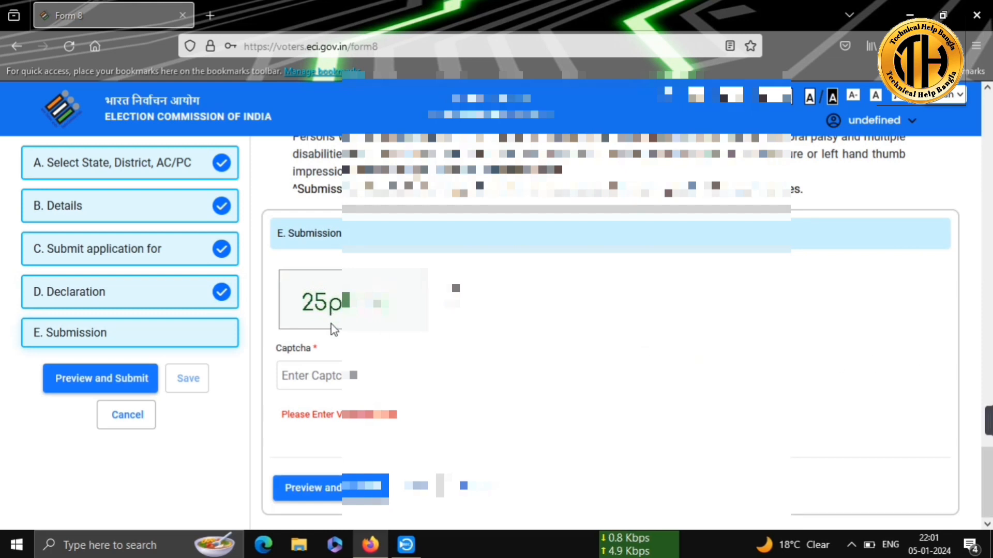
Enter the captcha, try Preview and Submit, then retype the refreshed captcha.
left_click(331, 377)
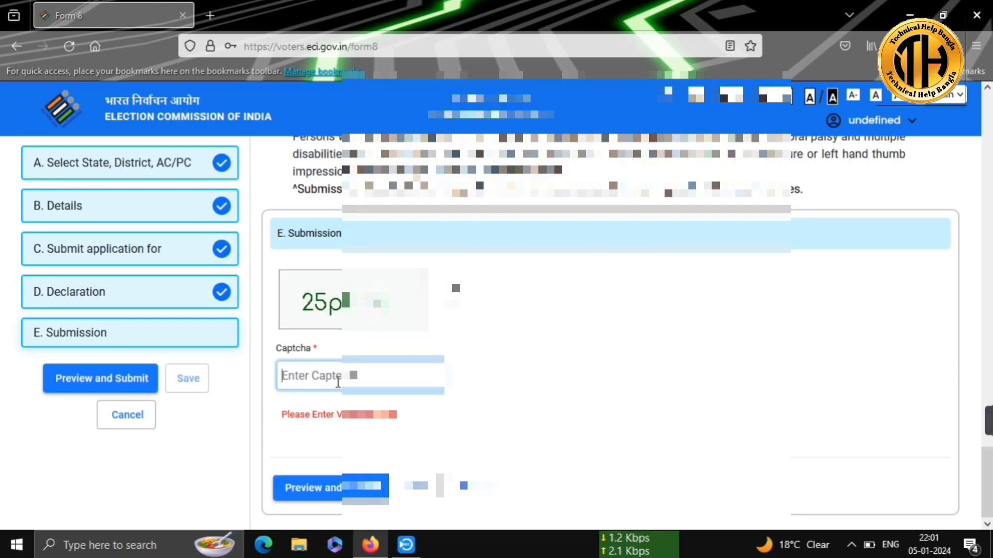
type("25")
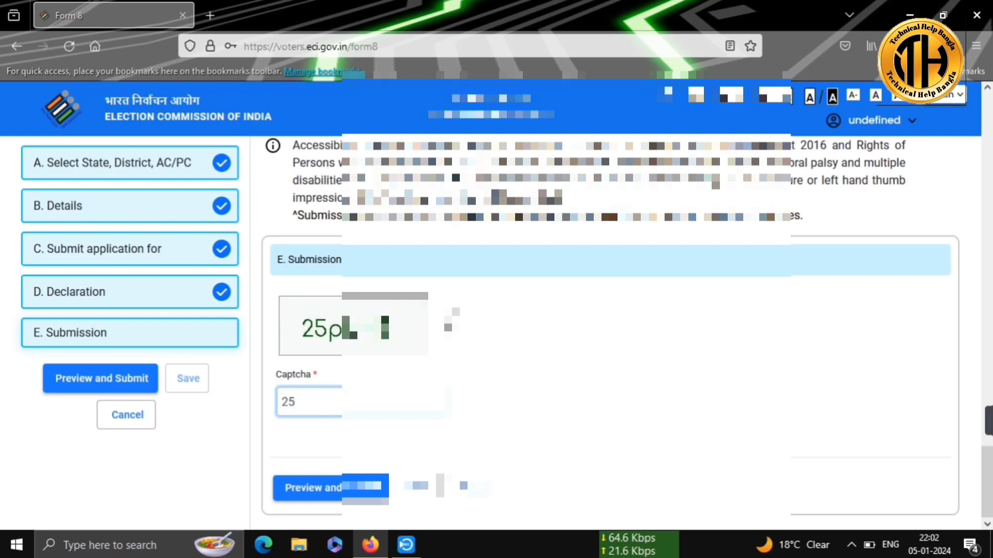
type("p")
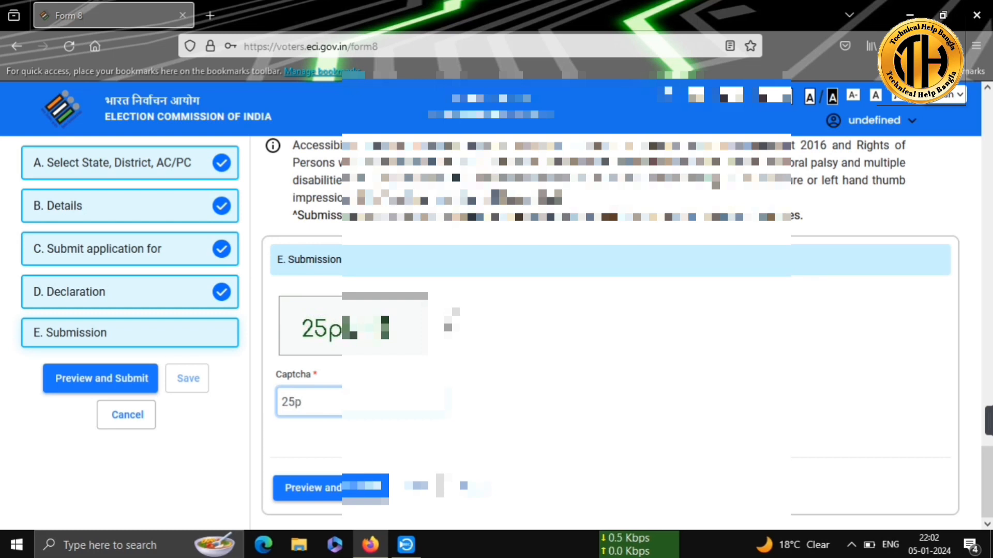
type("km5")
left_click(337, 497)
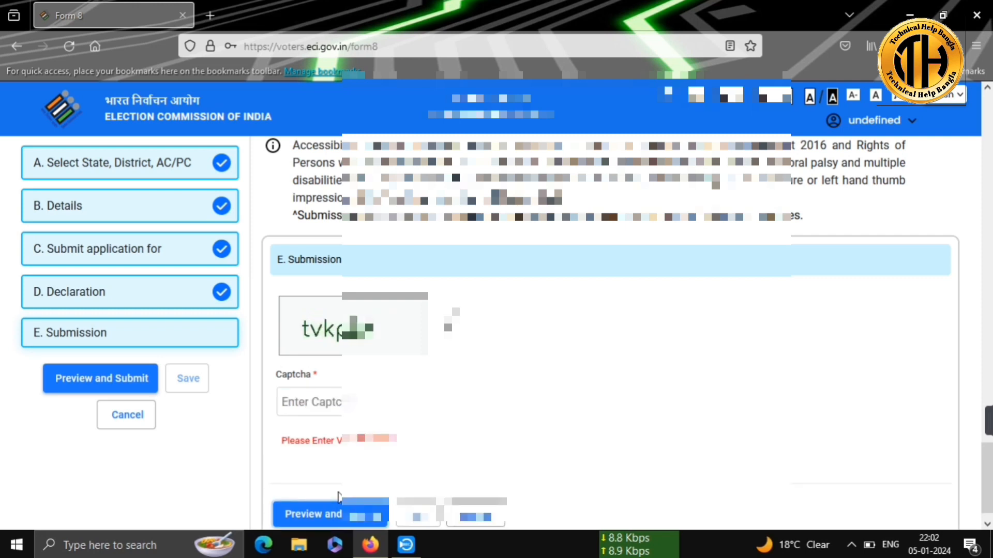
left_click(342, 399)
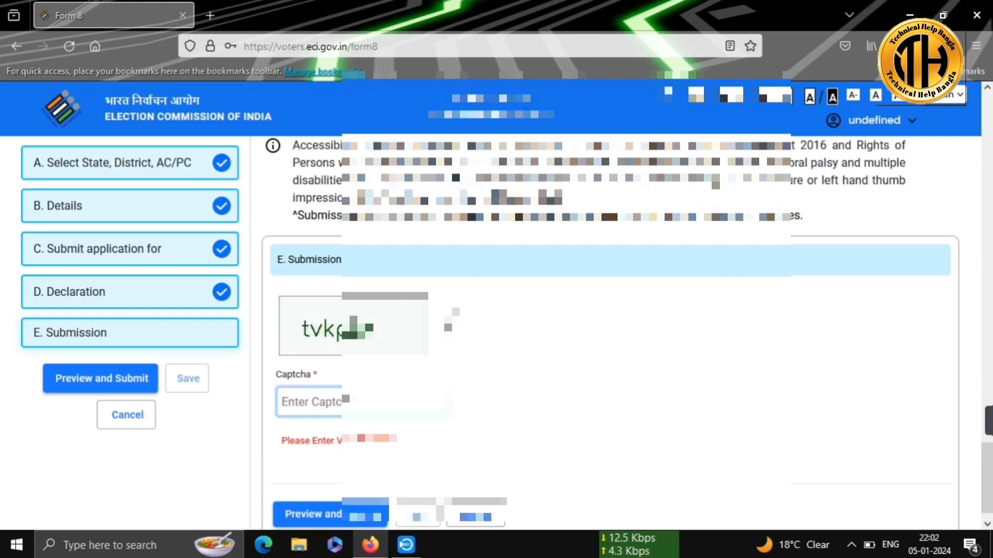
type("t")
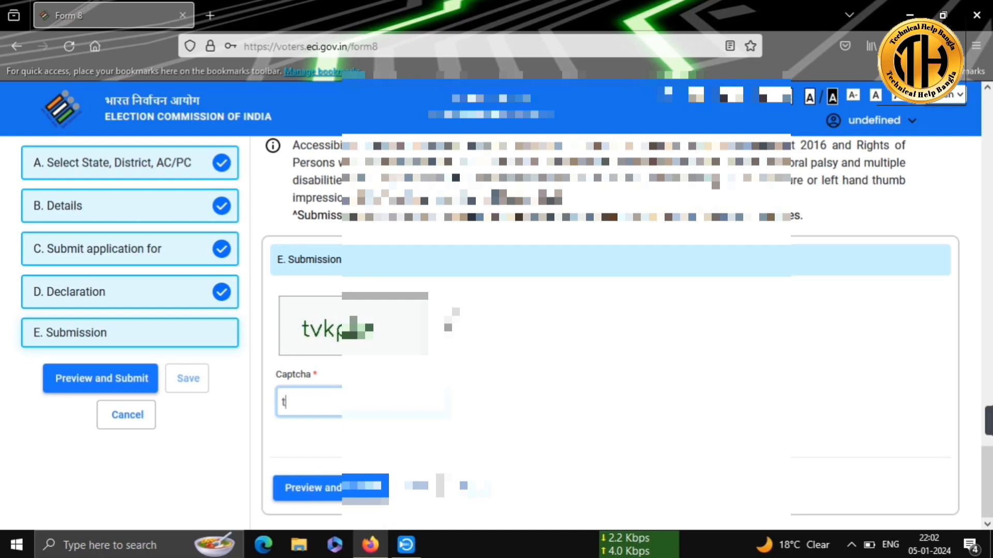
type("vkplp")
Review the Form 8 preview, submit it, and confirm Yes in the Are You Sure dialog.
left_click(326, 490)
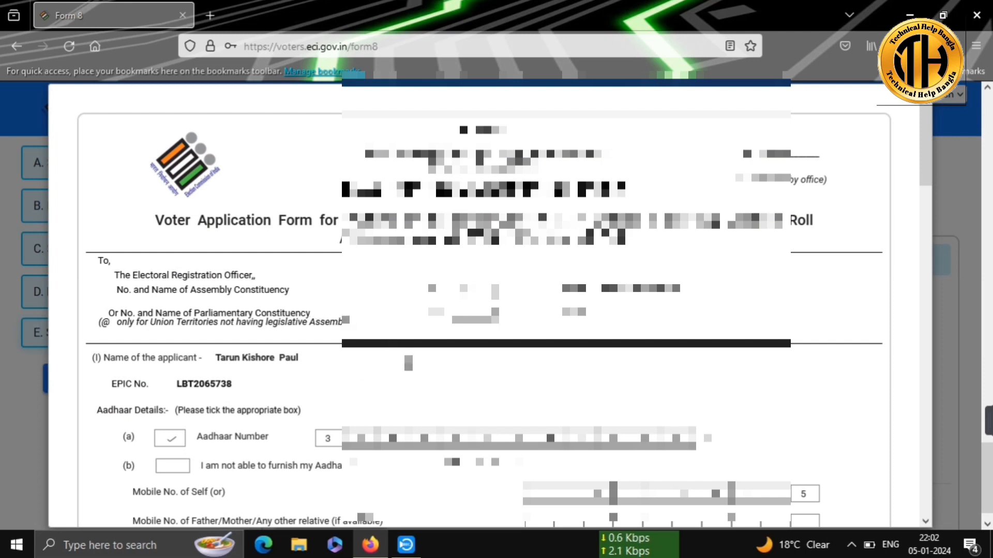
scroll(314, 306, "down", 3)
scroll(468, 305, "down", 1)
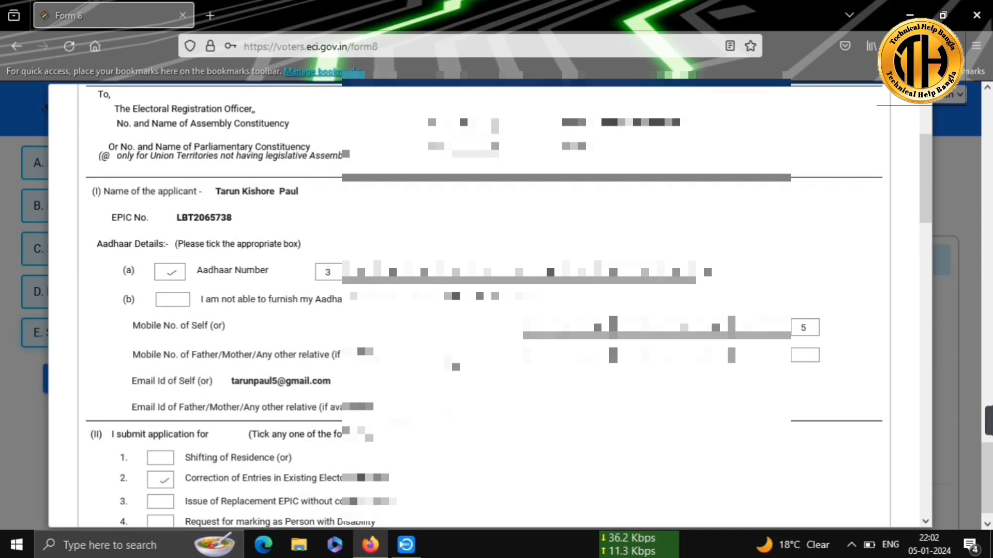
scroll(452, 365, "down", 2)
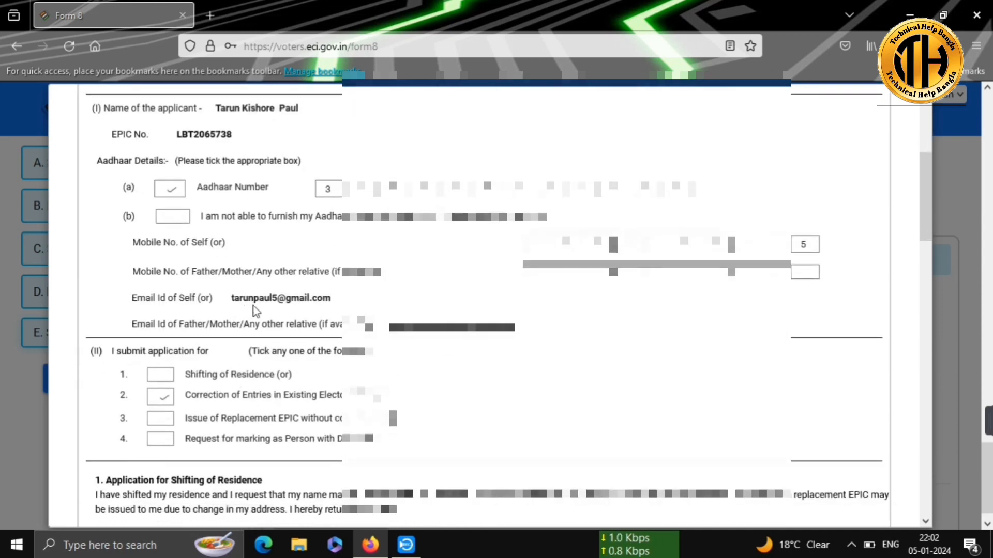
scroll(281, 311, "down", 5)
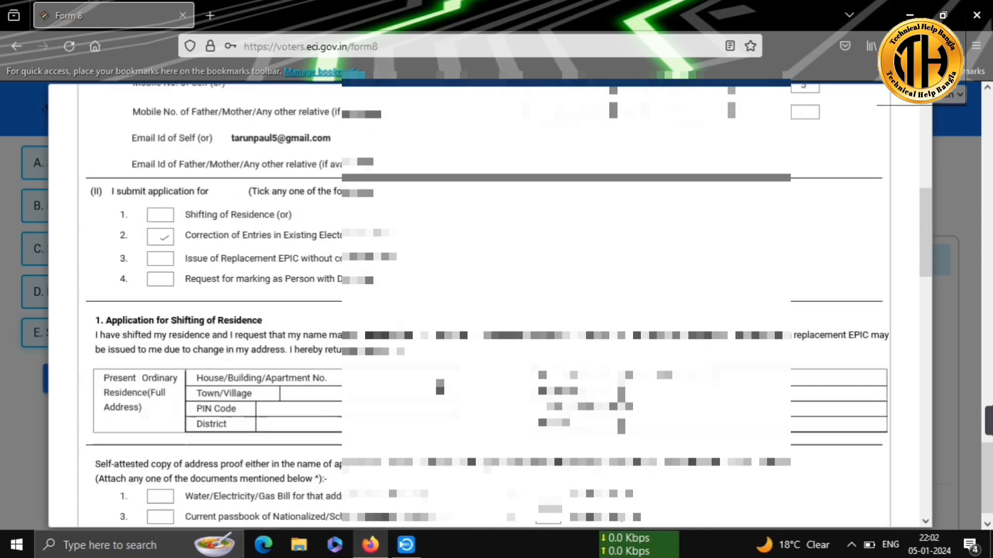
scroll(453, 310, "down", 7)
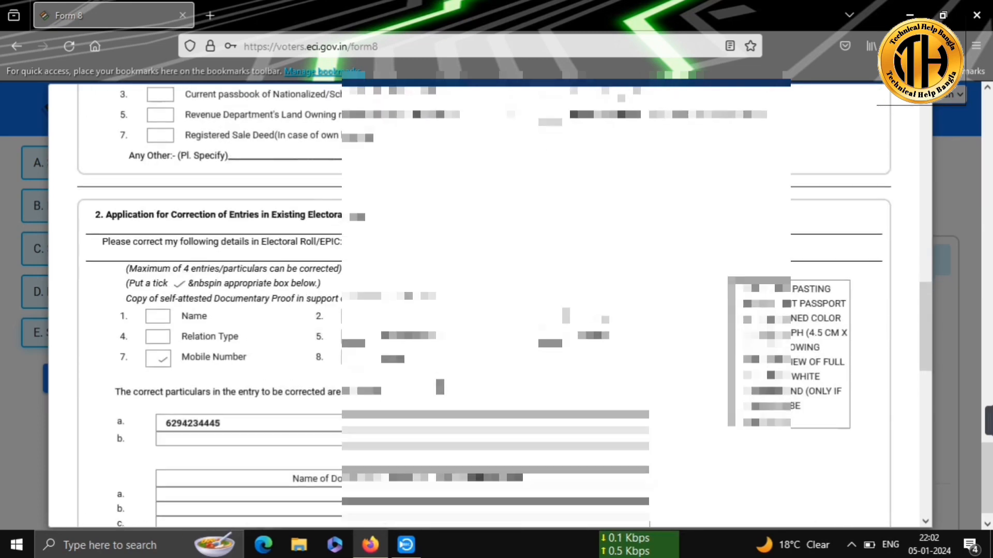
scroll(452, 310, "down", 15)
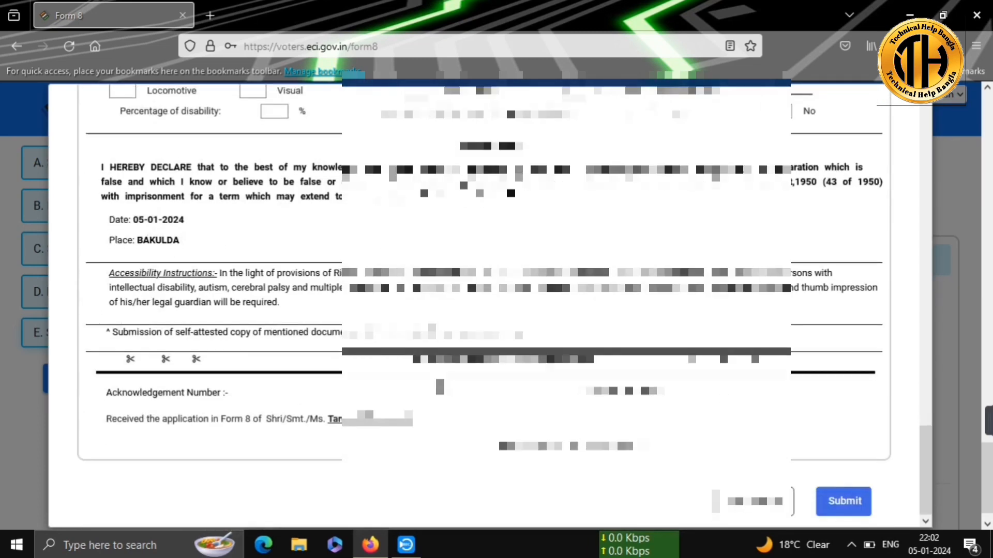
left_click(845, 503)
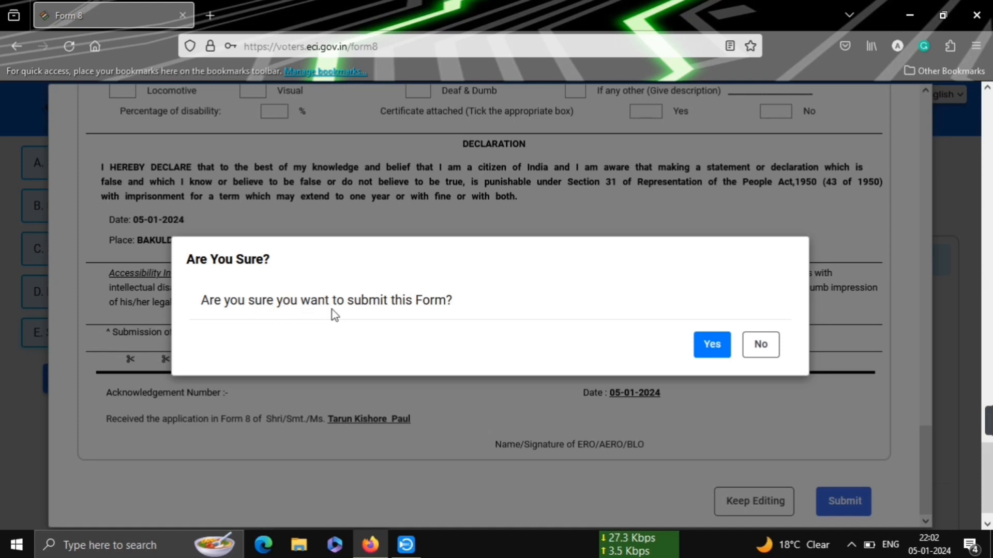
left_click(699, 356)
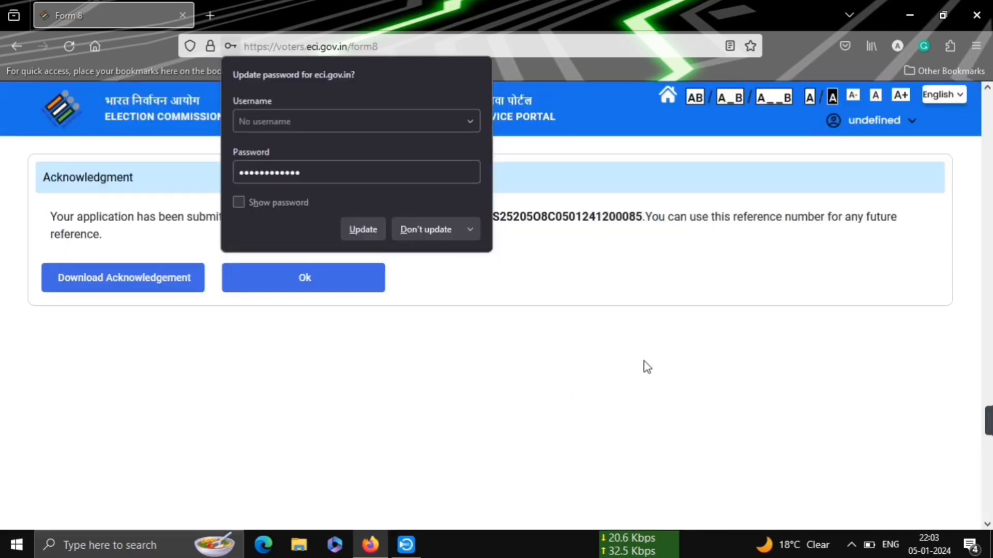
Decline Firefox's password update, copy the reference number, and download the acknowledgement.
left_click(429, 229)
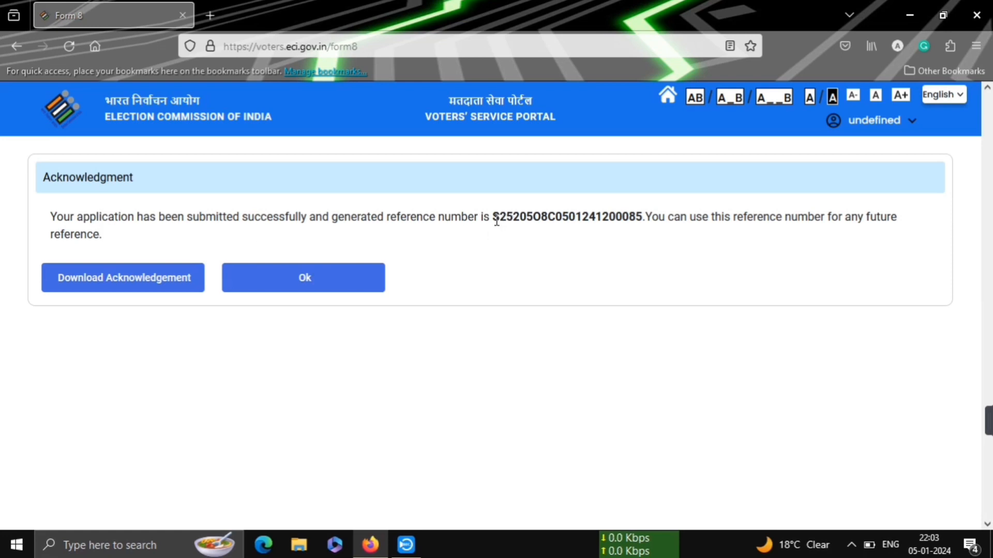
left_click_drag(495, 221, 644, 221)
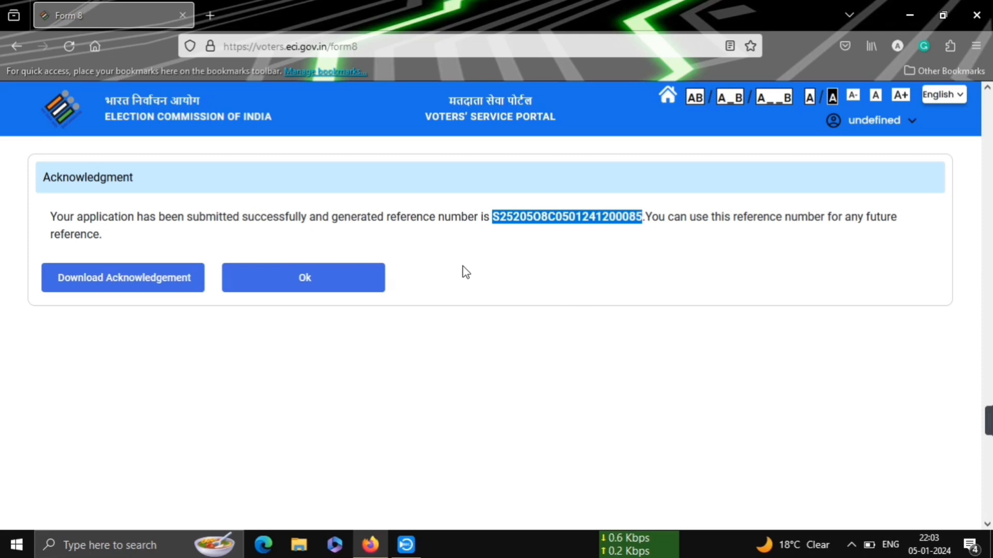
left_click(122, 287)
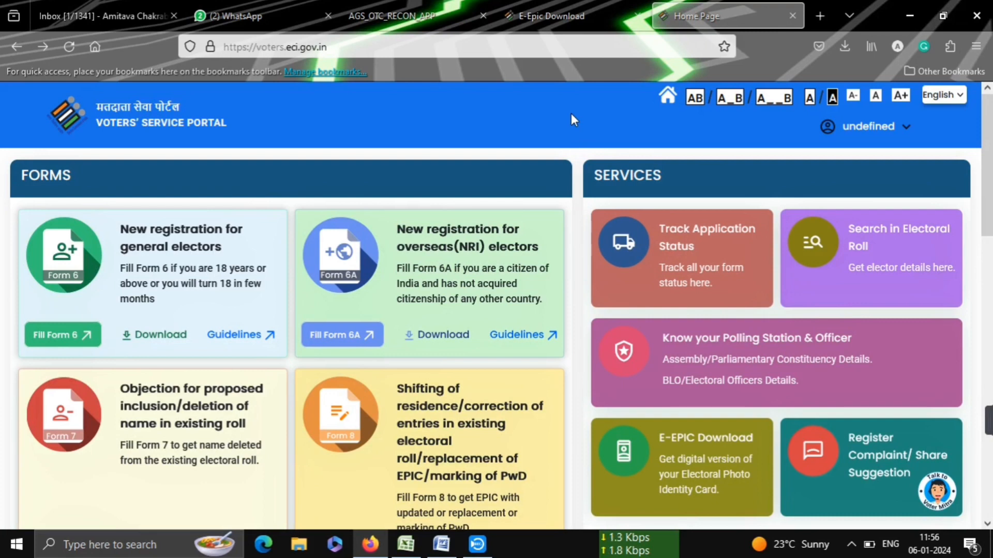
Search E-EPIC Download for the pasted EPIC number with state West Bengal.
left_click(697, 454)
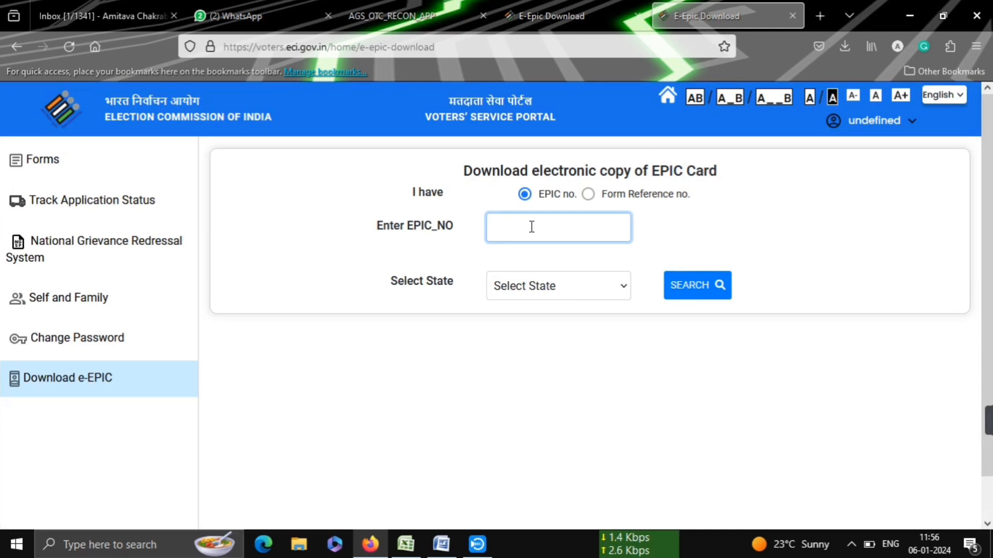
left_click(553, 288)
scroll(590, 446, "down", 9)
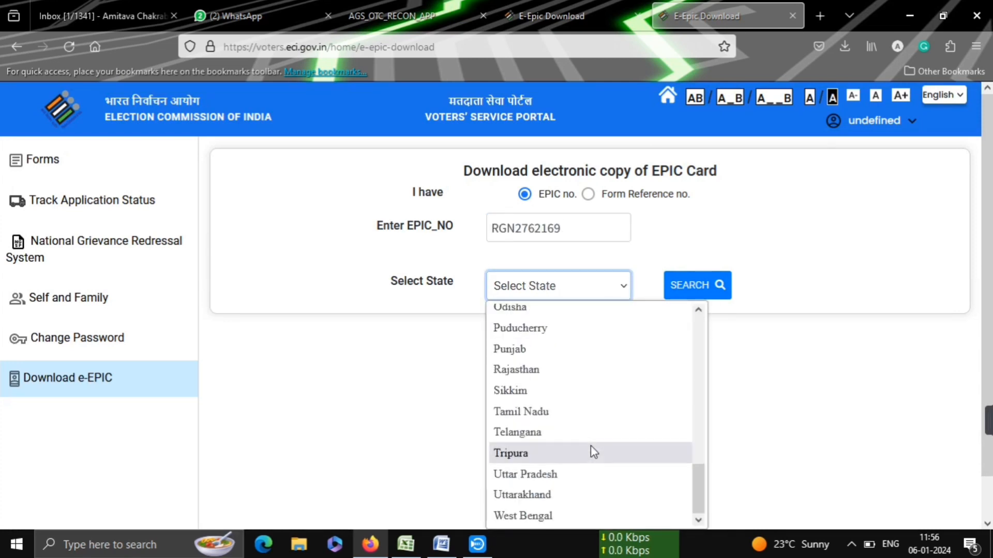
left_click(573, 515)
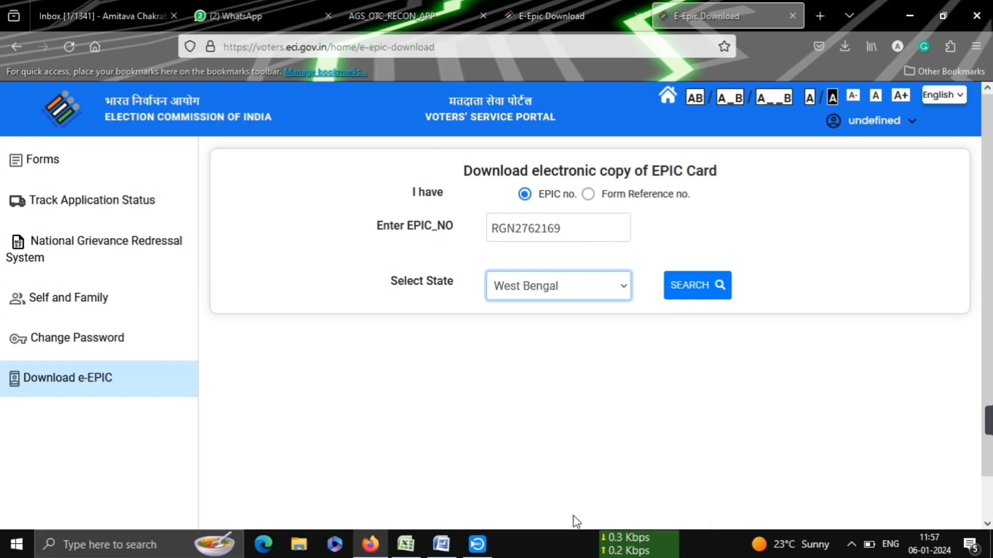
left_click(693, 285)
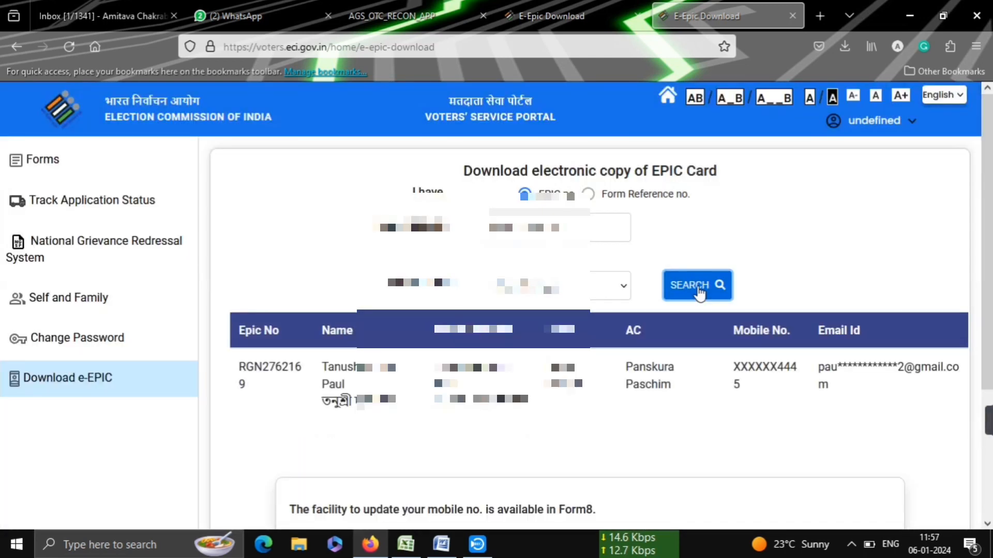
Compare the new result with the earlier e-EPIC lookup tab showing no registered mobile.
scroll(644, 437, "down", 3)
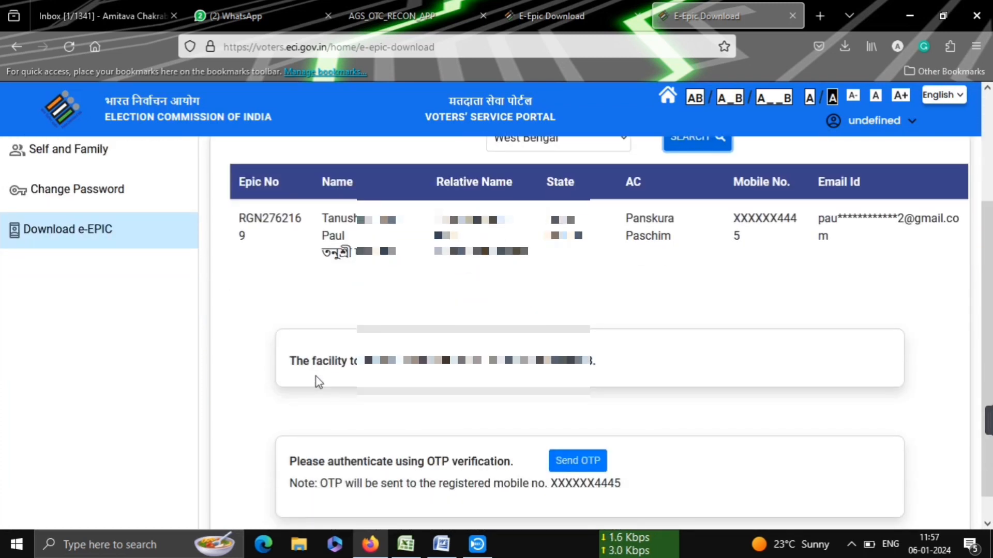
key("ctrl+Page_Up")
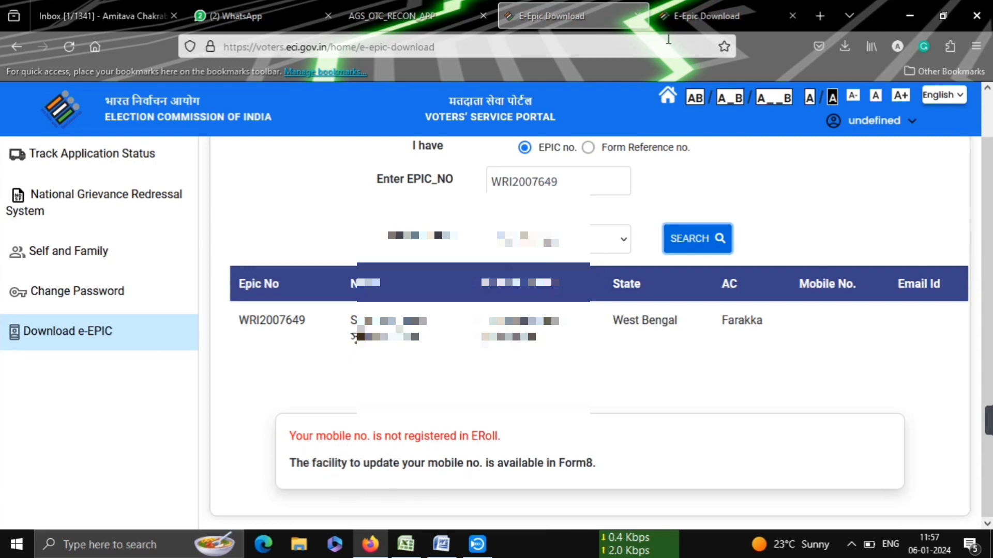
key("ctrl+Page_Down")
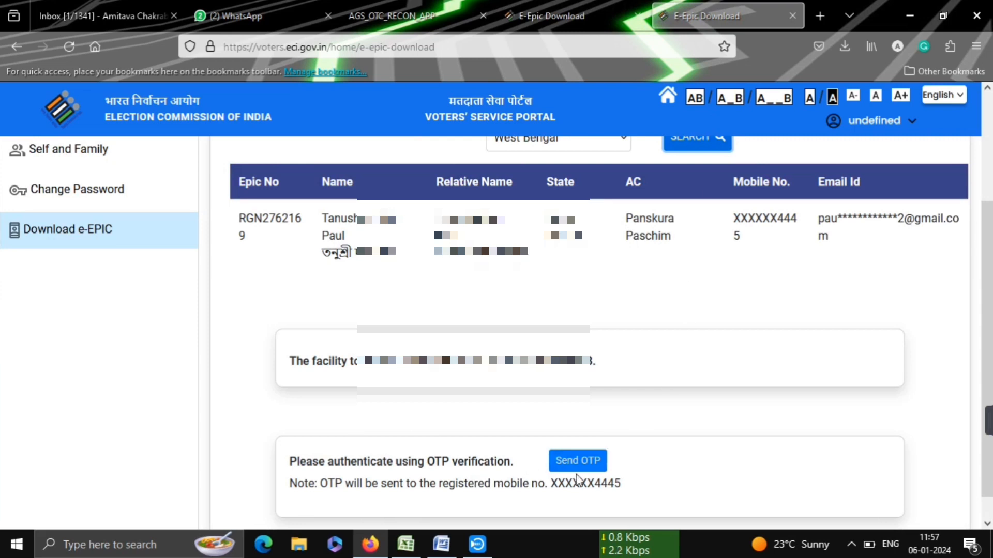